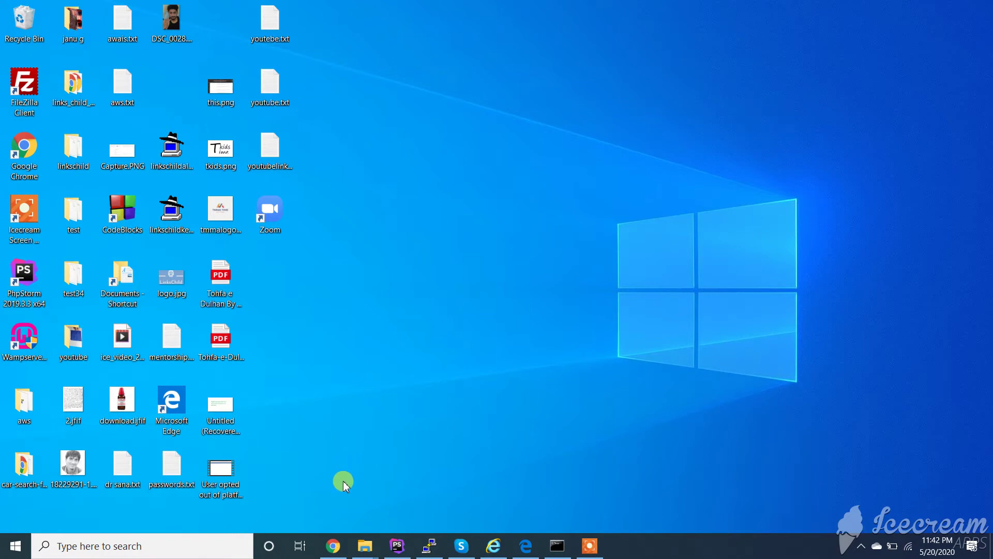
Rerun the npm Google search and open the 'Install npm' result page
{"action": "left_click", "coordinate": [333, 545]}
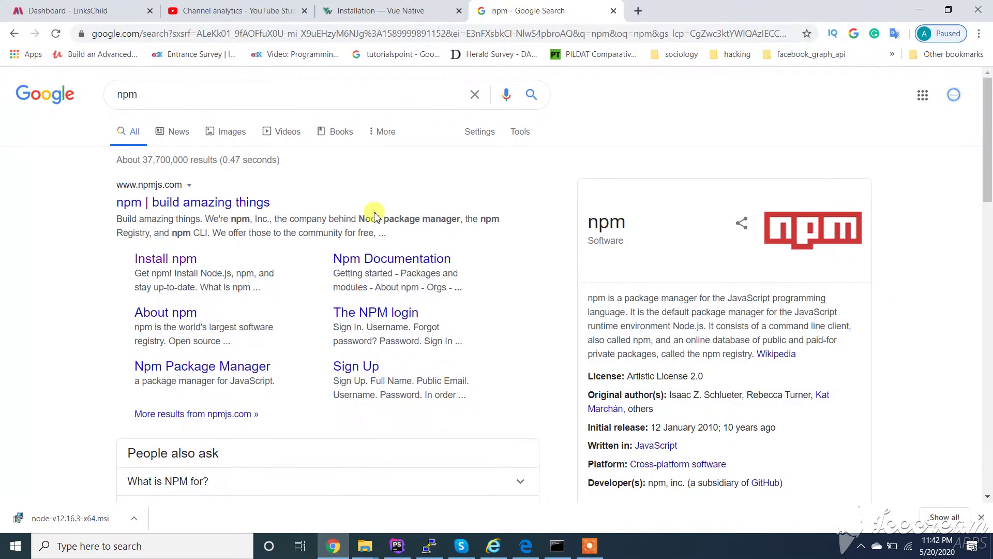
{"action": "double_click", "coordinate": [134, 94]}
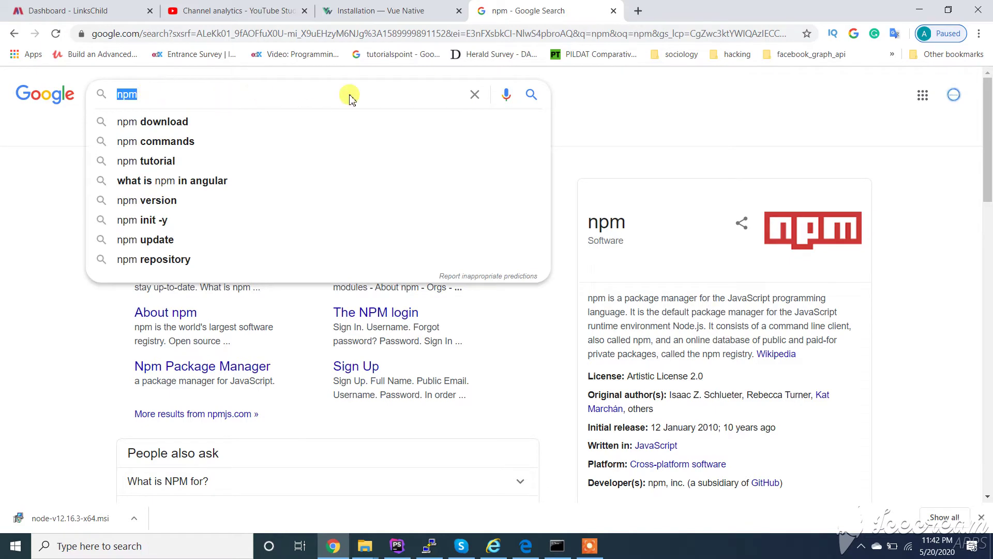
{"action": "key", "text": "Return"}
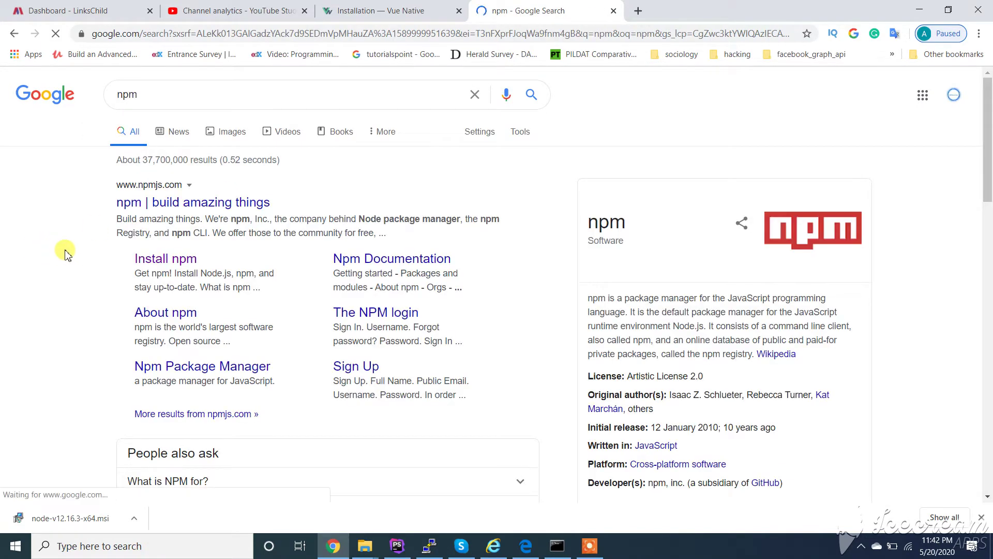
{"action": "scroll", "coordinate": [49, 294], "scroll_direction": "down", "scroll_amount": 2}
{"action": "scroll", "coordinate": [45, 251], "scroll_direction": "up", "scroll_amount": 2}
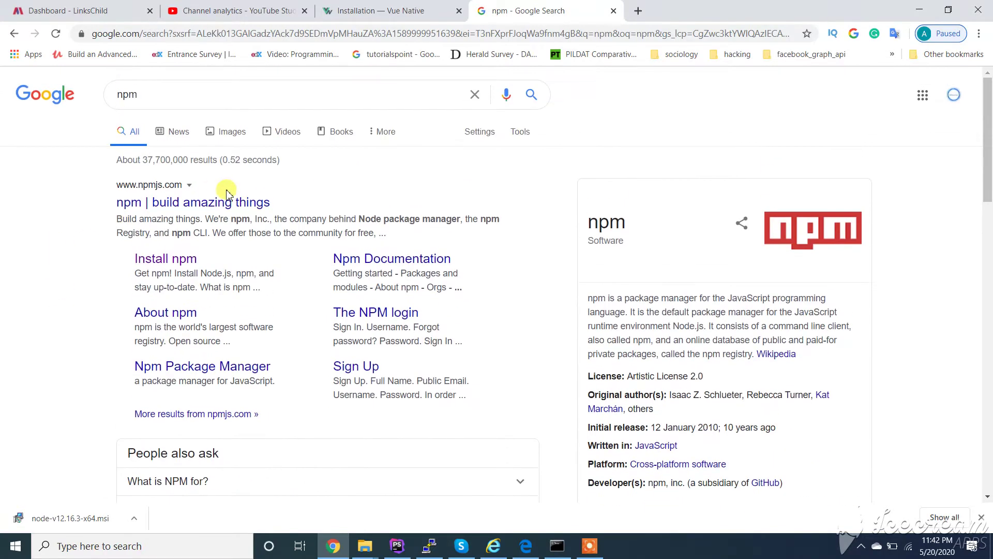
{"action": "left_click", "coordinate": [189, 260]}
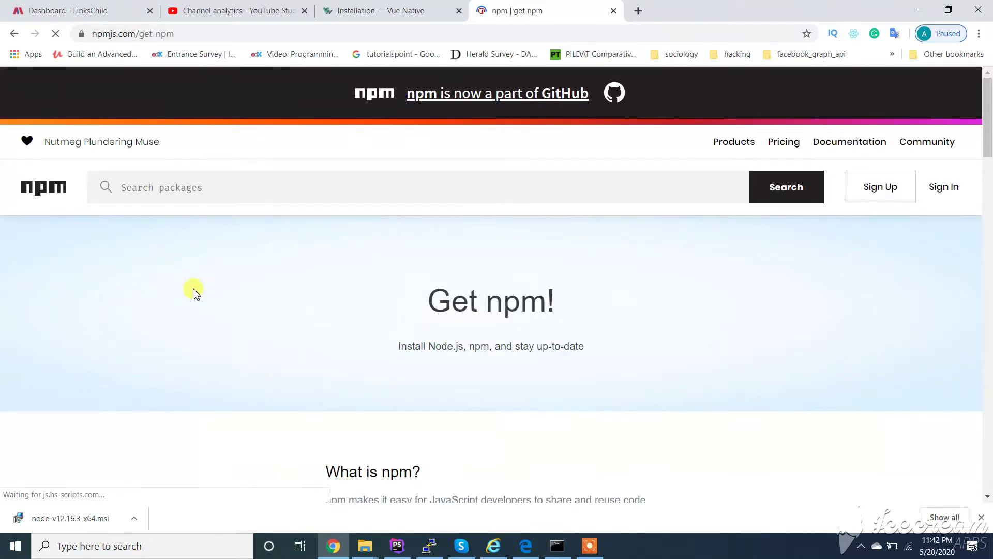
{"action": "scroll", "coordinate": [290, 325], "scroll_direction": "down", "scroll_amount": 5}
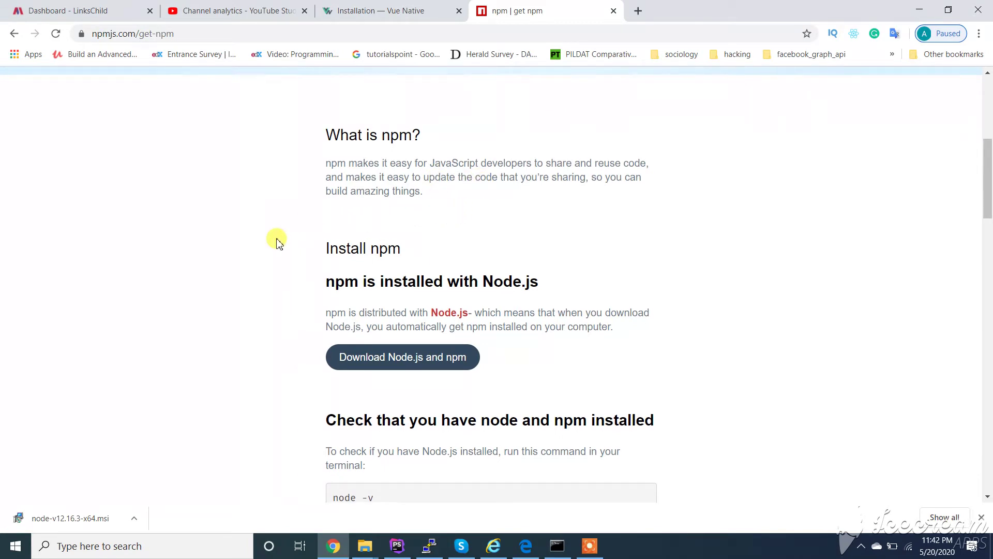
{"action": "scroll", "coordinate": [277, 240], "scroll_direction": "down", "scroll_amount": 1}
{"action": "scroll", "coordinate": [277, 241], "scroll_direction": "down", "scroll_amount": 1}
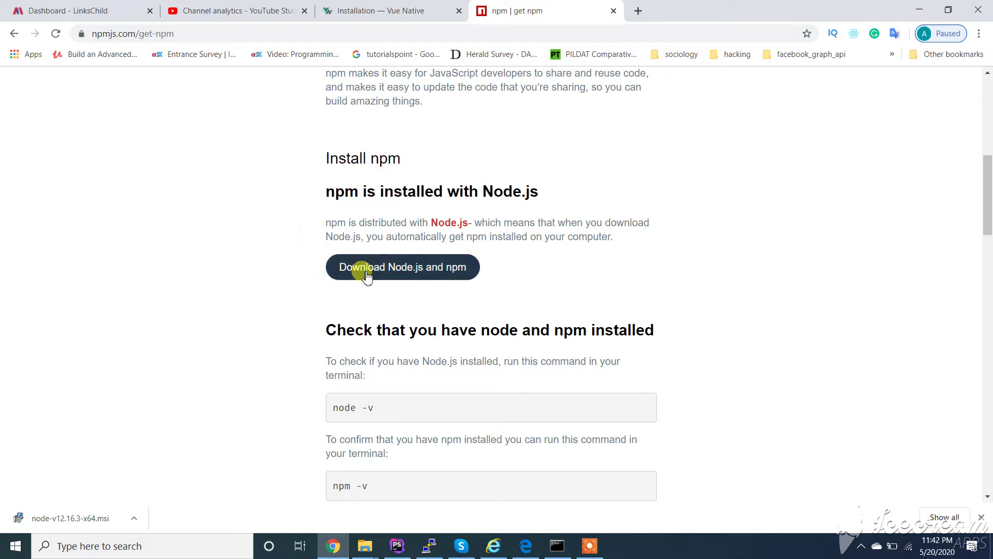
{"action": "scroll", "coordinate": [554, 317], "scroll_direction": "down", "scroll_amount": 1}
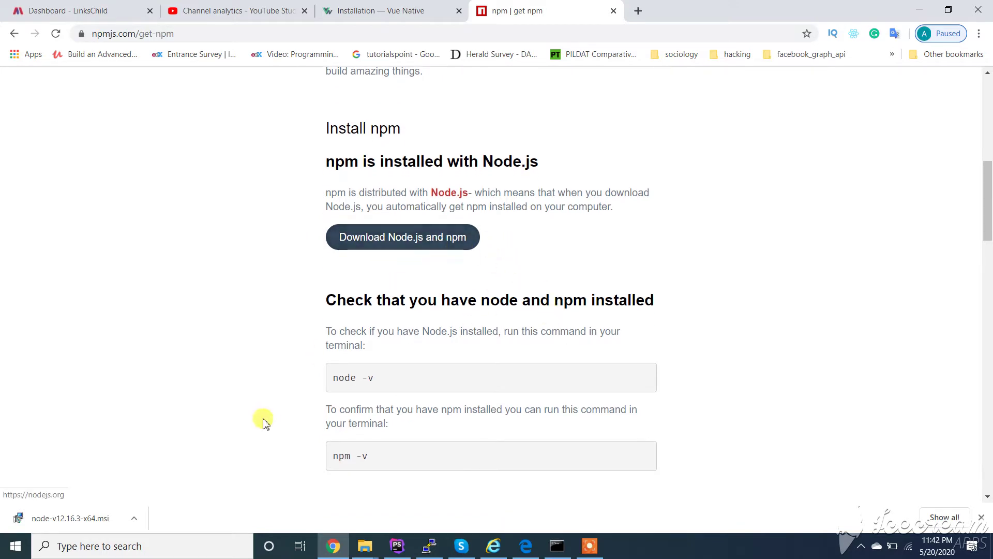
Reveal node-v12.16.3-x64.msi in Downloads and launch the installer
{"action": "left_click", "coordinate": [137, 517]}
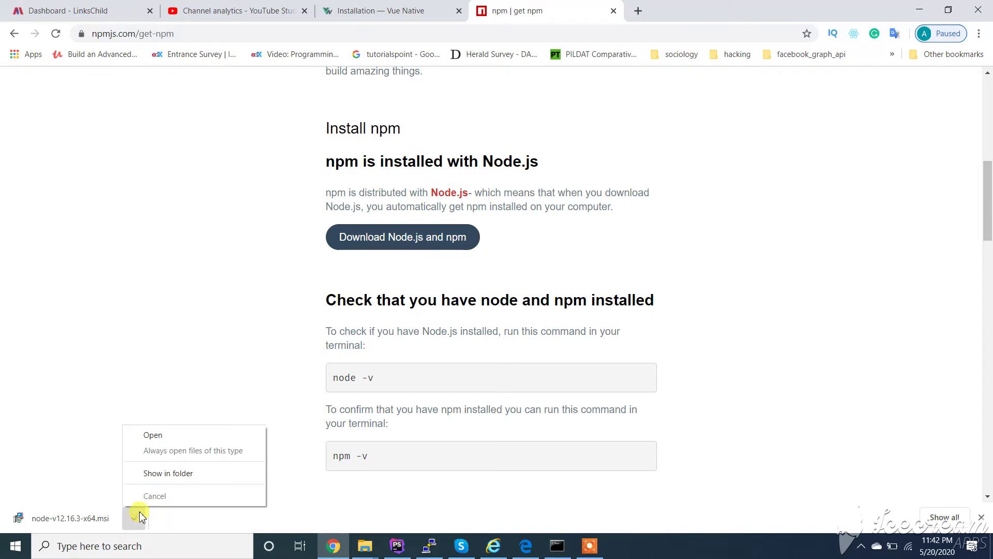
{"action": "left_click", "coordinate": [173, 474]}
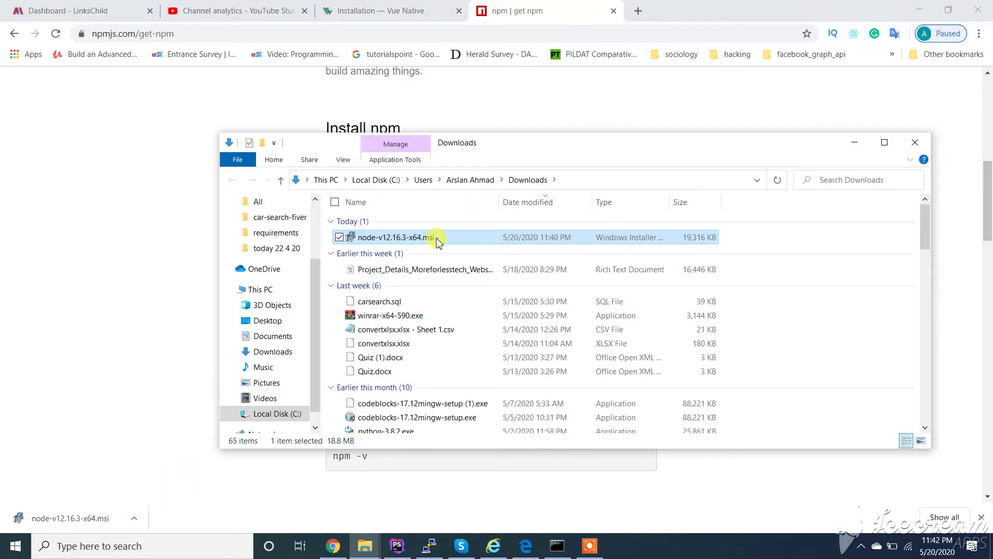
{"action": "double_click", "coordinate": [437, 242]}
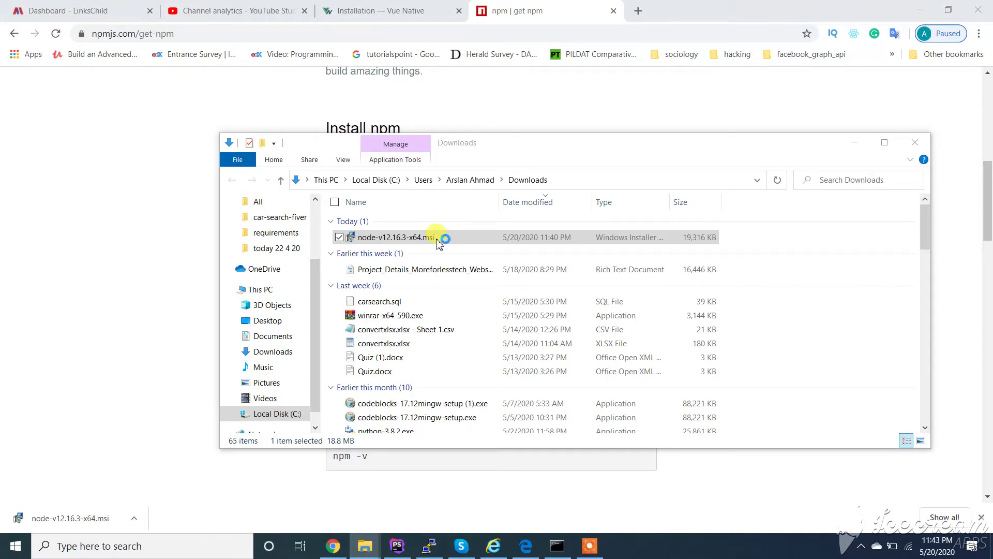
{"action": "left_click", "coordinate": [594, 544]}
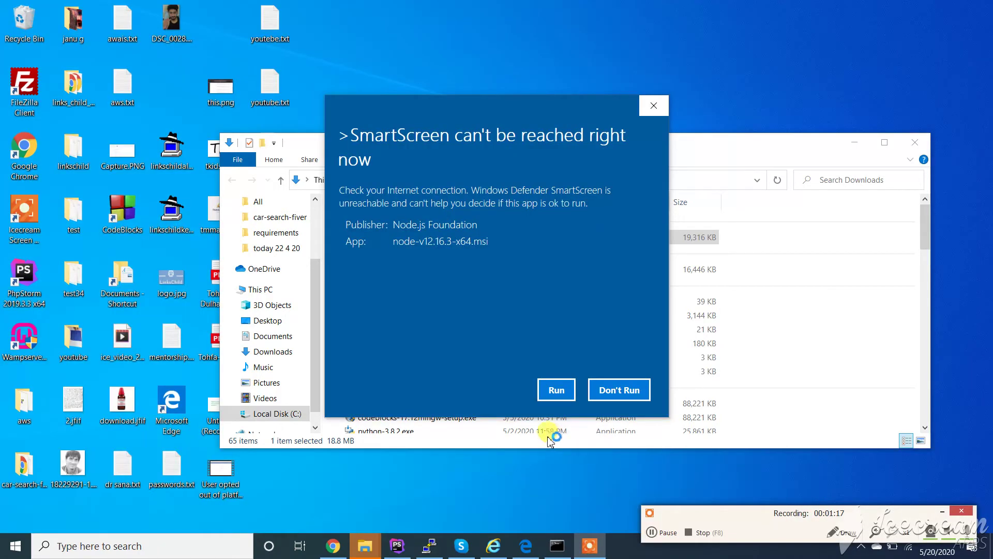
Run the installer past SmartScreen, accept the license, and install with default location and features
{"action": "left_click", "coordinate": [558, 391]}
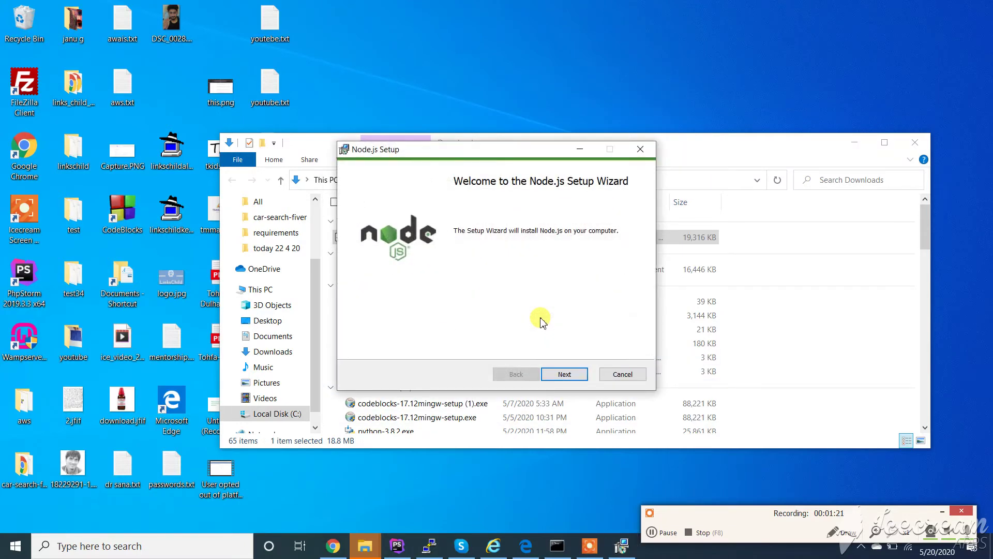
{"action": "left_click", "coordinate": [566, 373]}
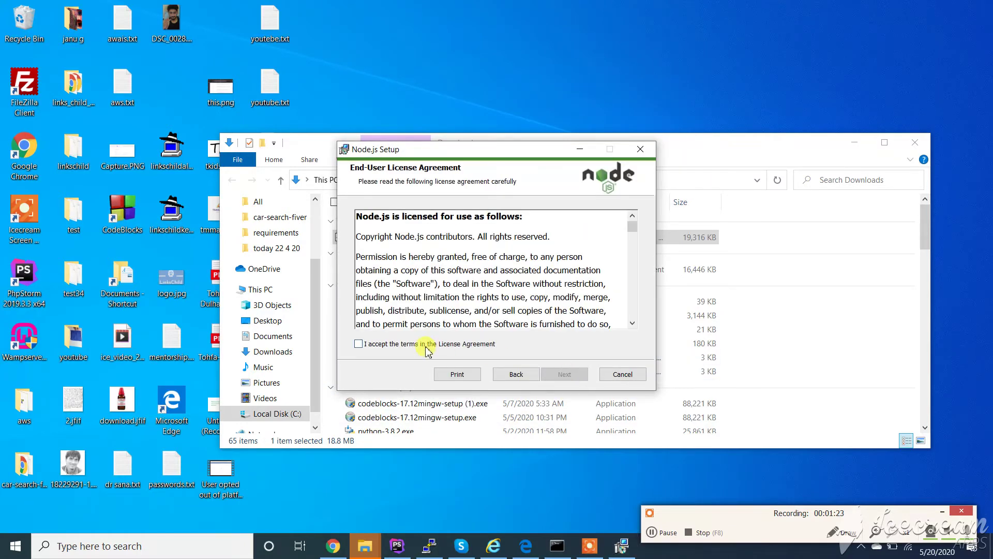
{"action": "left_click", "coordinate": [359, 344]}
{"action": "left_click", "coordinate": [565, 375]}
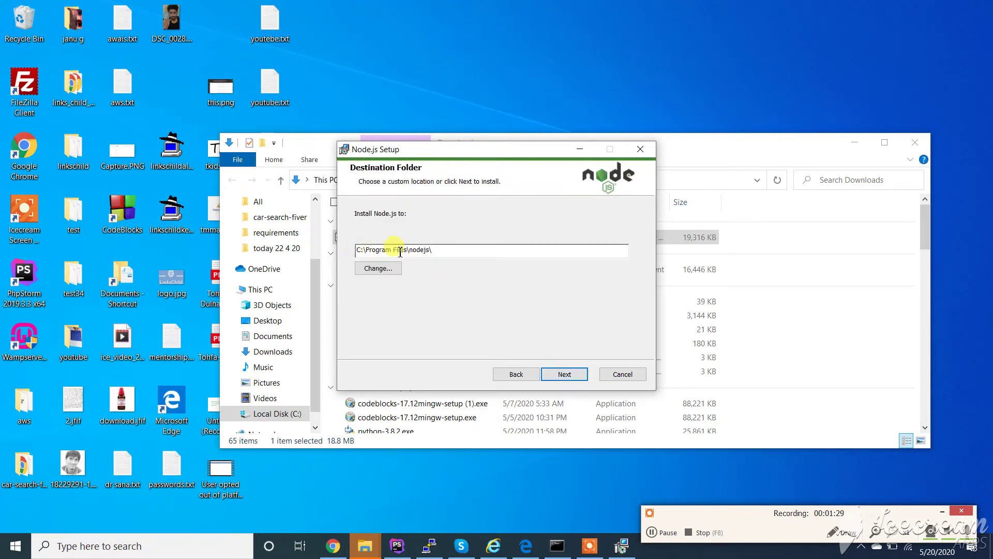
{"action": "left_click", "coordinate": [565, 375]}
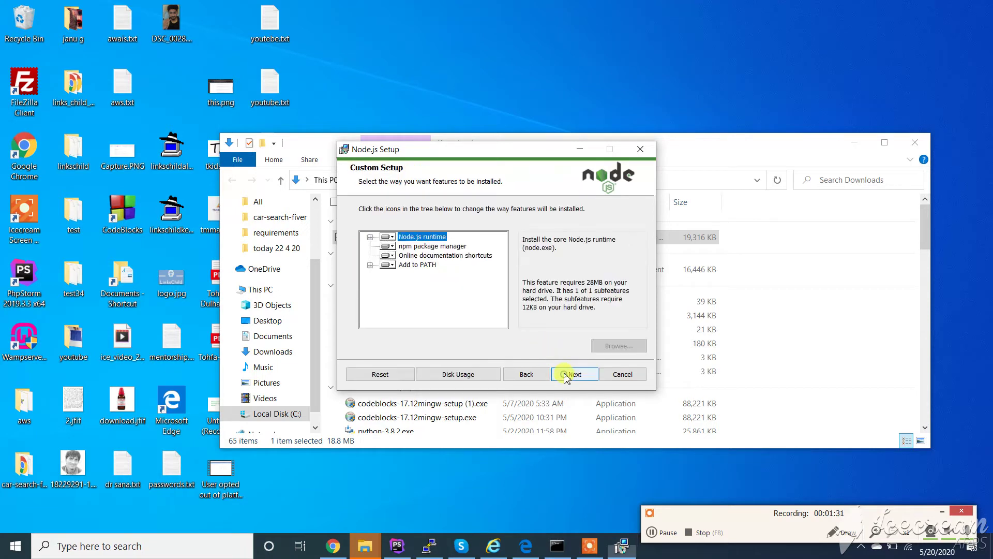
{"action": "left_click", "coordinate": [573, 377]}
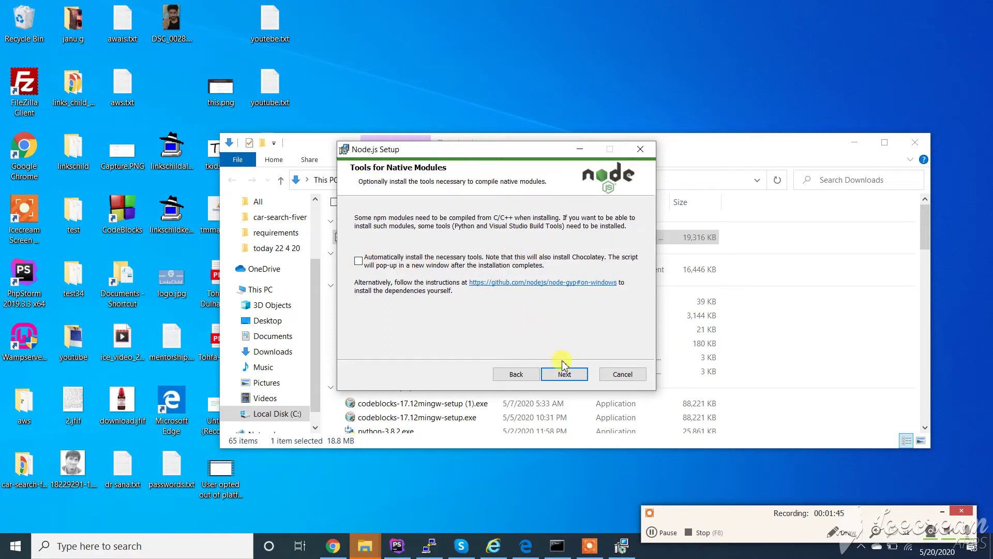
{"action": "left_click", "coordinate": [565, 375]}
{"action": "left_click", "coordinate": [566, 376]}
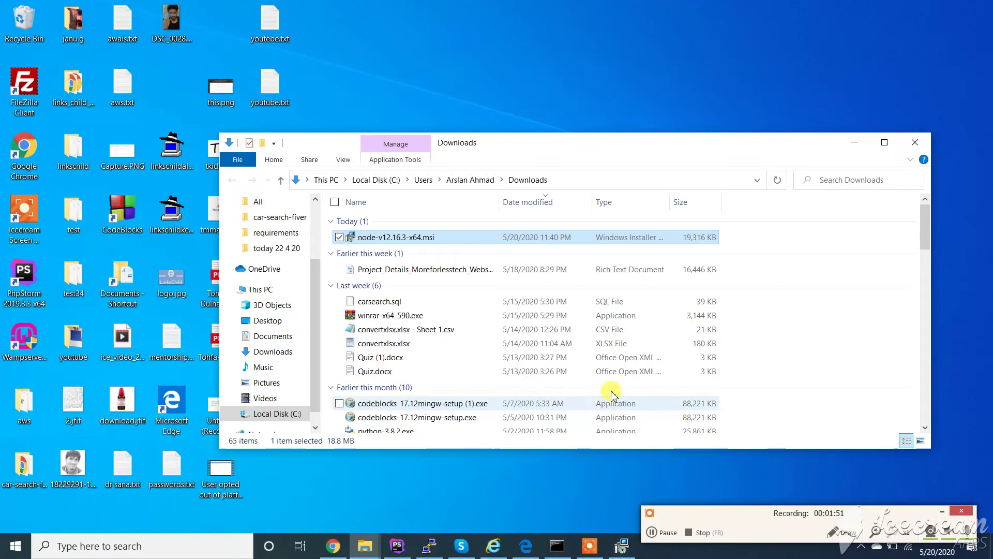
Close Downloads and confirm the old Command Prompt doesn't recognise npm yet
{"action": "left_click", "coordinate": [854, 142]}
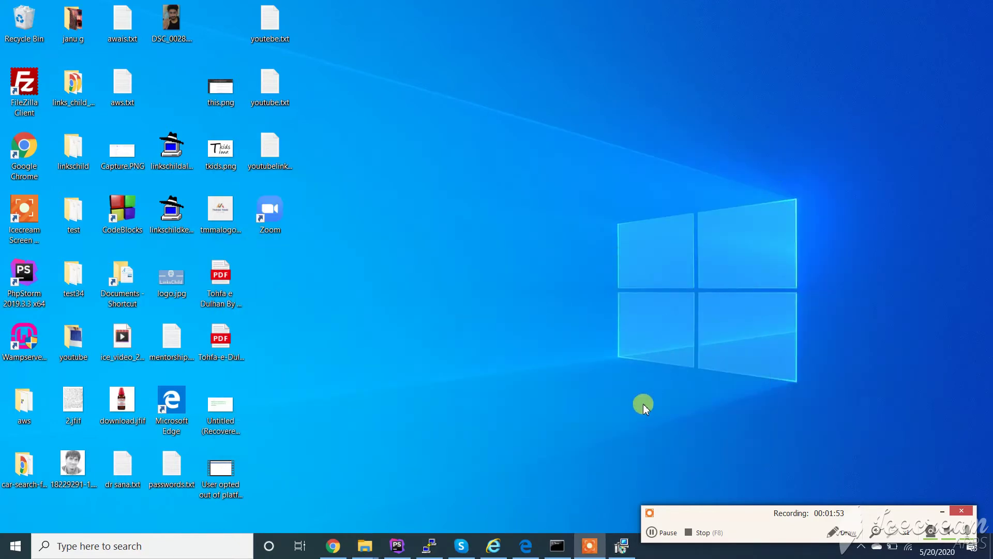
{"action": "left_click", "coordinate": [558, 546]}
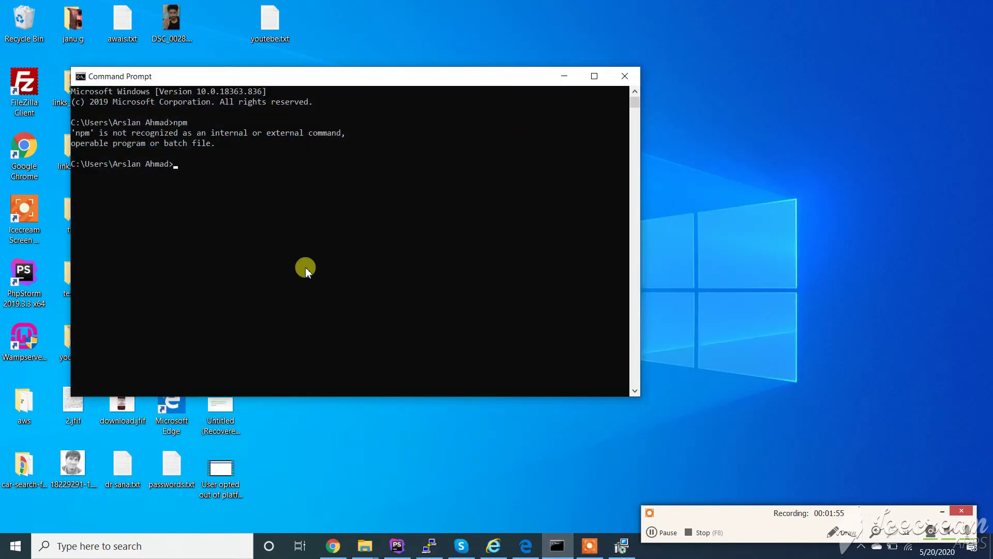
{"action": "key", "text": "Return"}
{"action": "key", "text": "Return"}
{"action": "type", "text": "npm"}
{"action": "key", "text": "Return"}
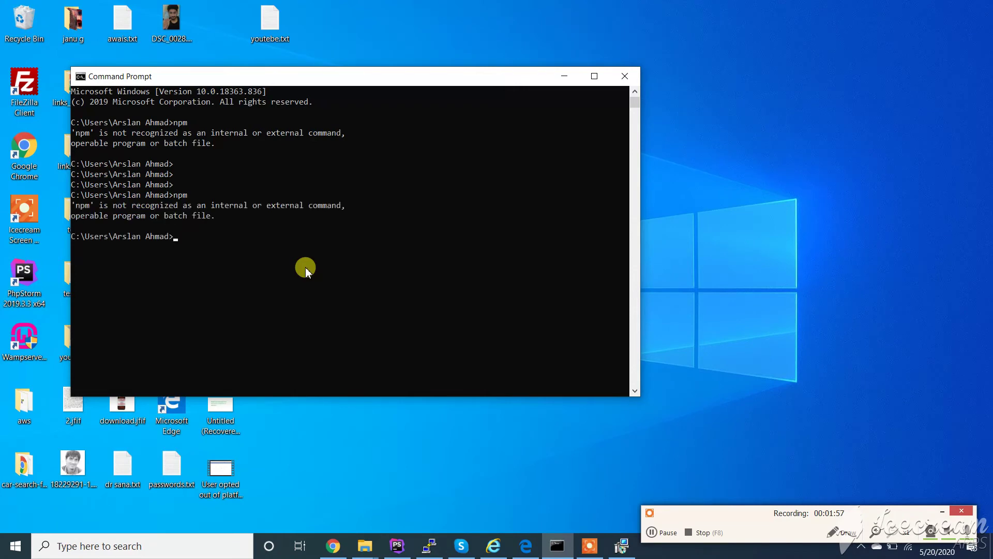
Finish the Node.js setup wizard and close the old Command Prompt
{"action": "left_click", "coordinate": [621, 546]}
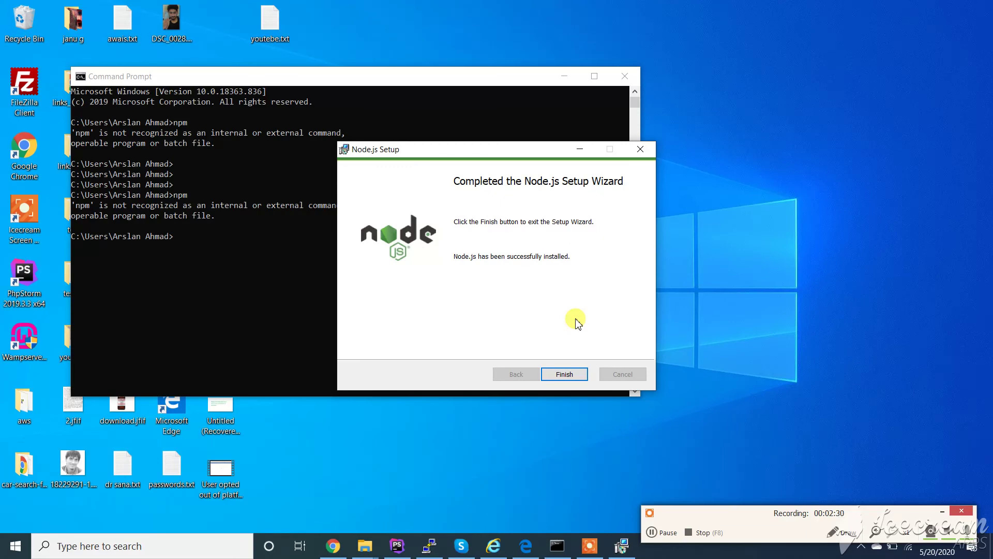
{"action": "left_click", "coordinate": [564, 374]}
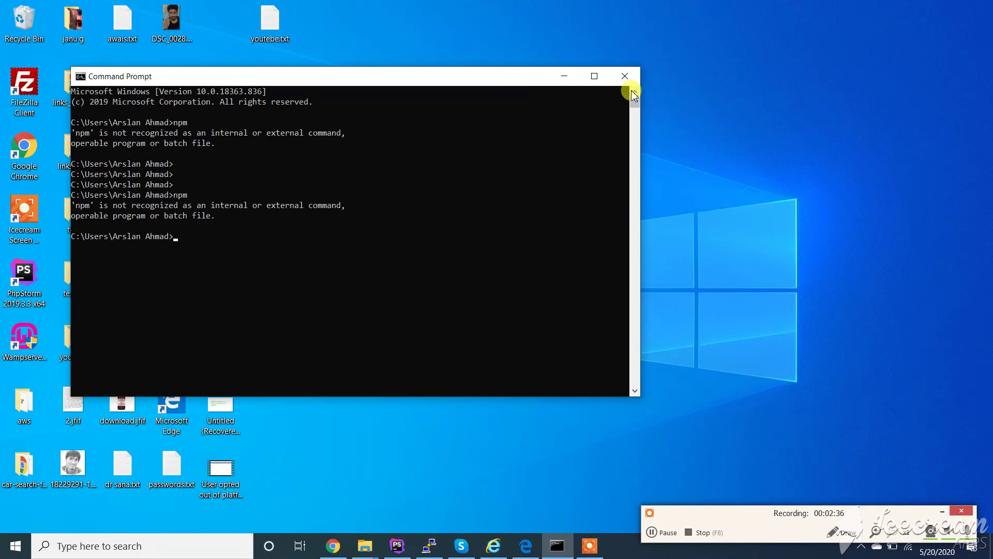
{"action": "left_click", "coordinate": [626, 78]}
Launch a fresh Command Prompt by searching Windows for cmd
{"action": "left_click", "coordinate": [159, 548]}
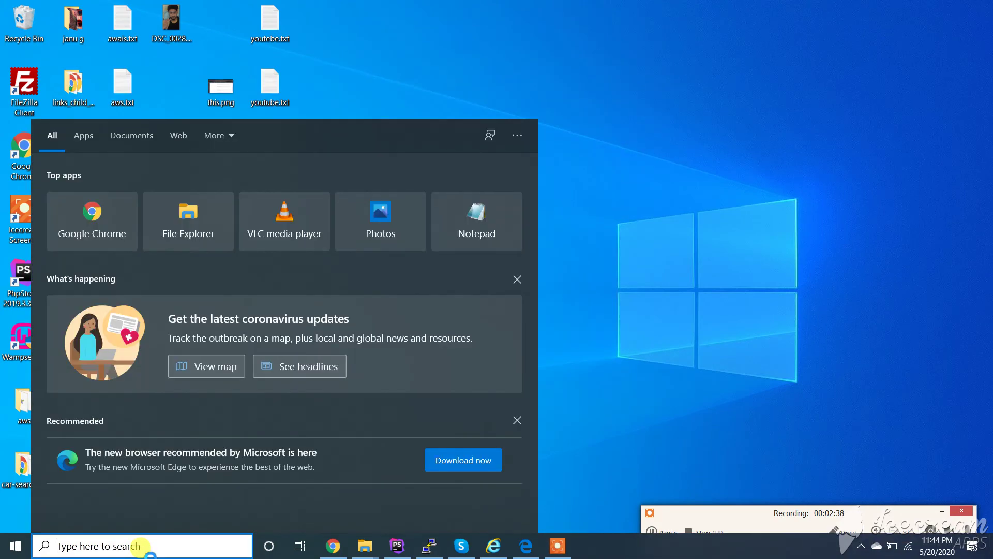
{"action": "type", "text": "cmd"}
{"action": "key", "text": "Return"}
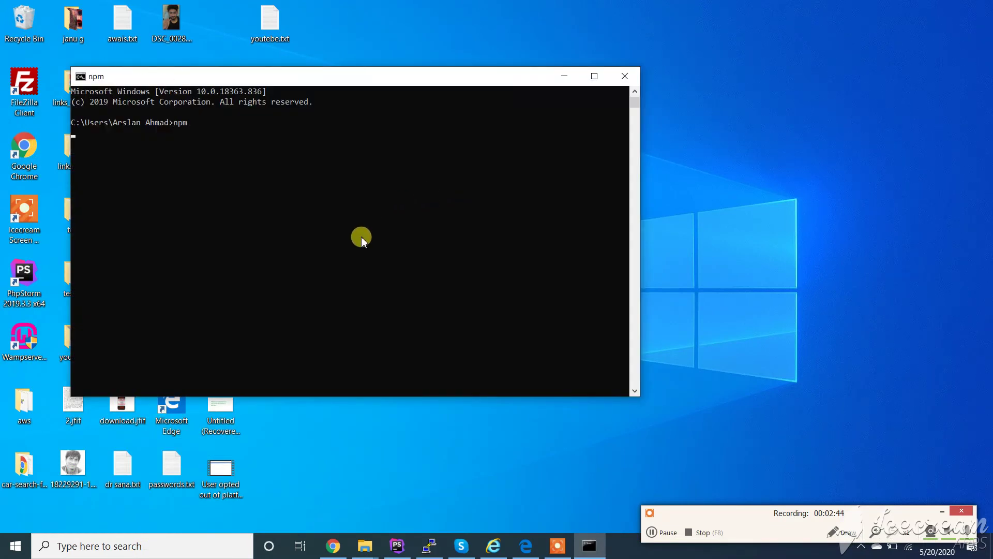
{"action": "scroll", "coordinate": [289, 207], "scroll_direction": "up", "scroll_amount": 1}
{"action": "scroll", "coordinate": [267, 200], "scroll_direction": "down", "scroll_amount": 1}
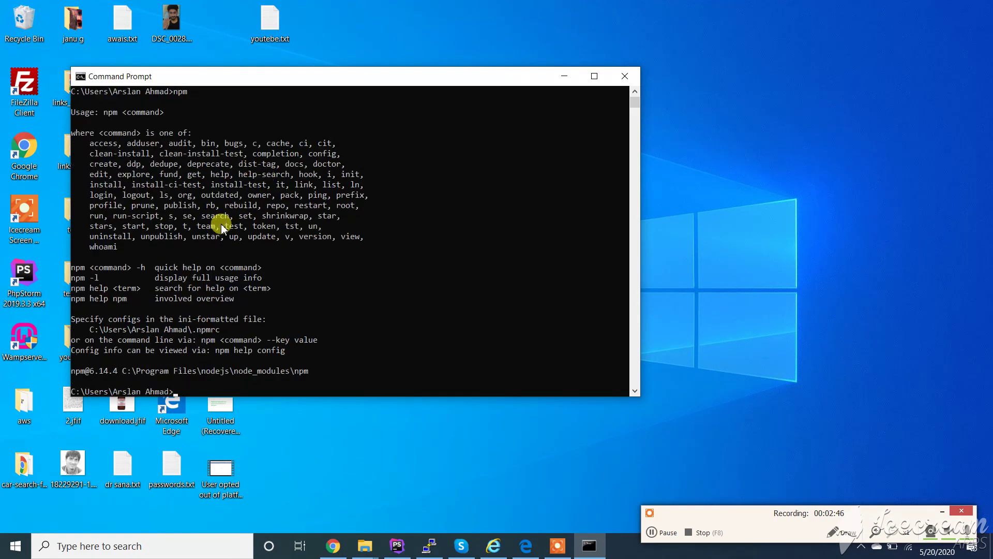
{"action": "scroll", "coordinate": [221, 226], "scroll_direction": "down", "scroll_amount": 7}
{"action": "scroll", "coordinate": [206, 246], "scroll_direction": "up", "scroll_amount": 4}
{"action": "scroll", "coordinate": [206, 249], "scroll_direction": "up", "scroll_amount": 4}
{"action": "scroll", "coordinate": [206, 248], "scroll_direction": "down", "scroll_amount": 4}
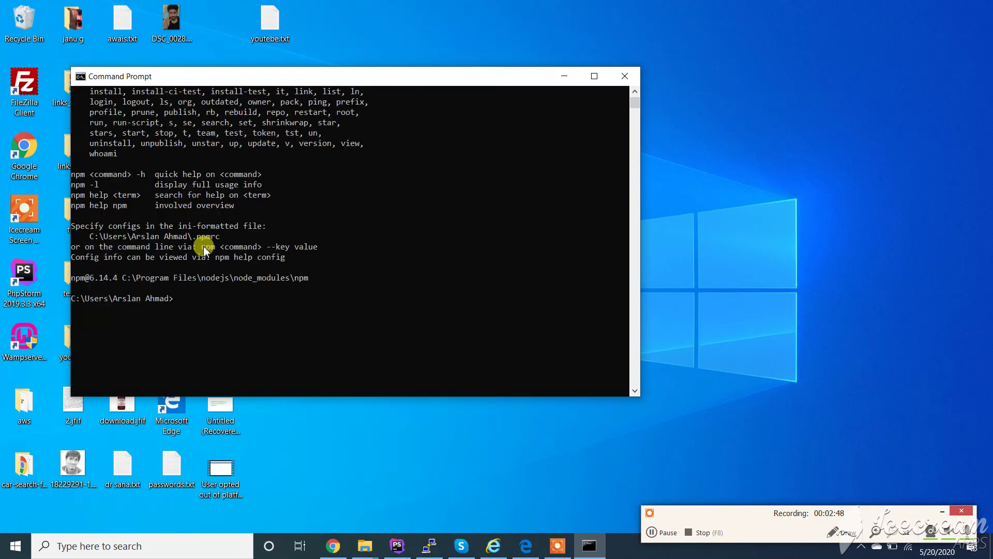